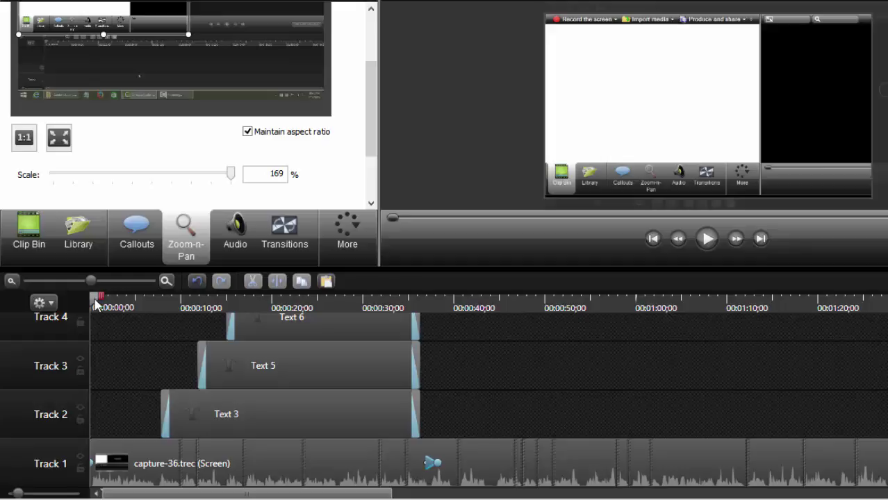
Step: Scrub the opening seconds to watch the Screencast, Camtasia Projects and Finalized Videos titles animate in
drag(97, 303, 282, 323)
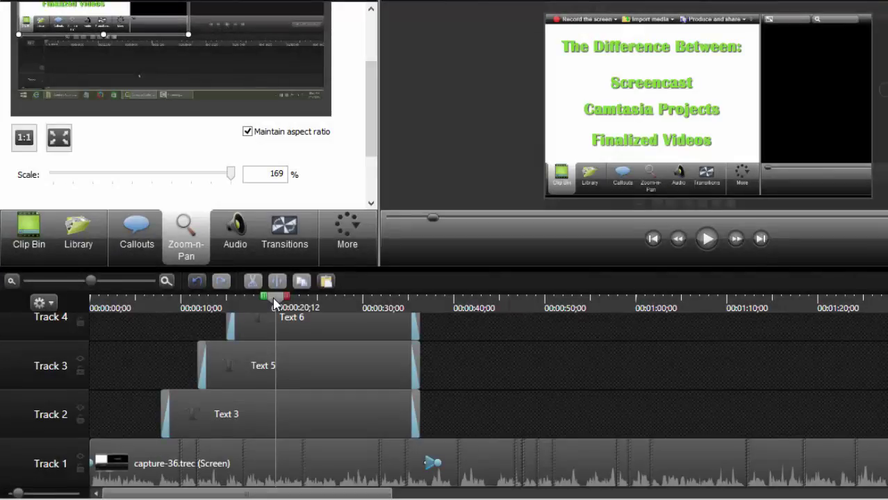
drag(273, 299, 272, 304)
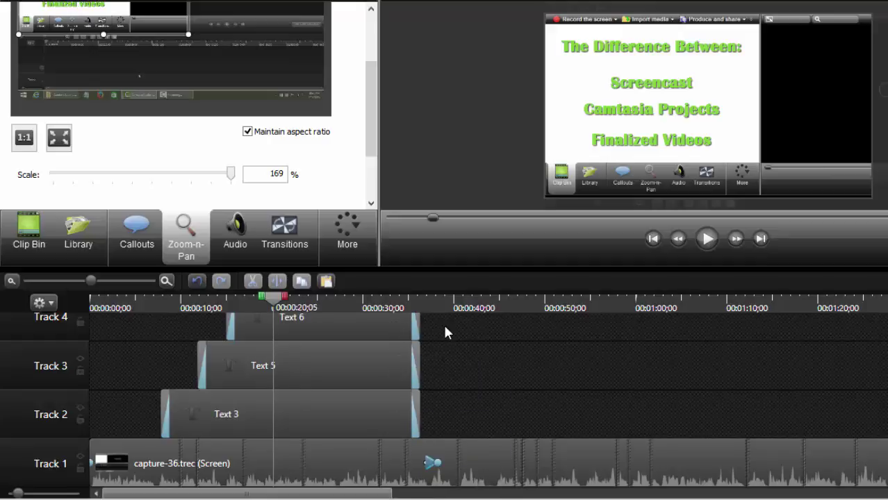
drag(272, 304, 160, 318)
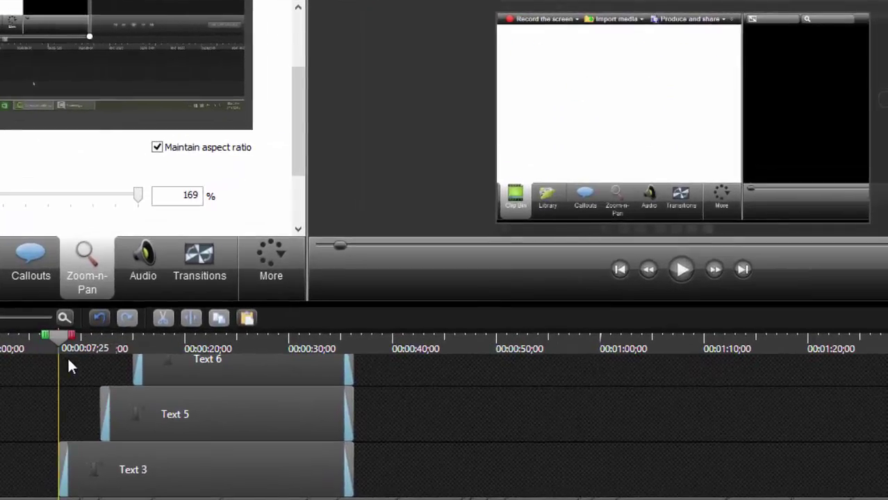
drag(68, 361, 80, 362)
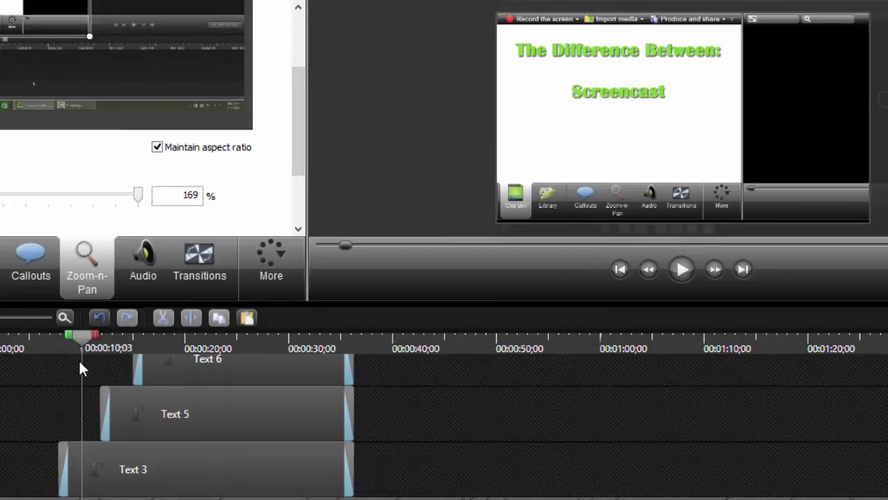
drag(79, 362, 225, 368)
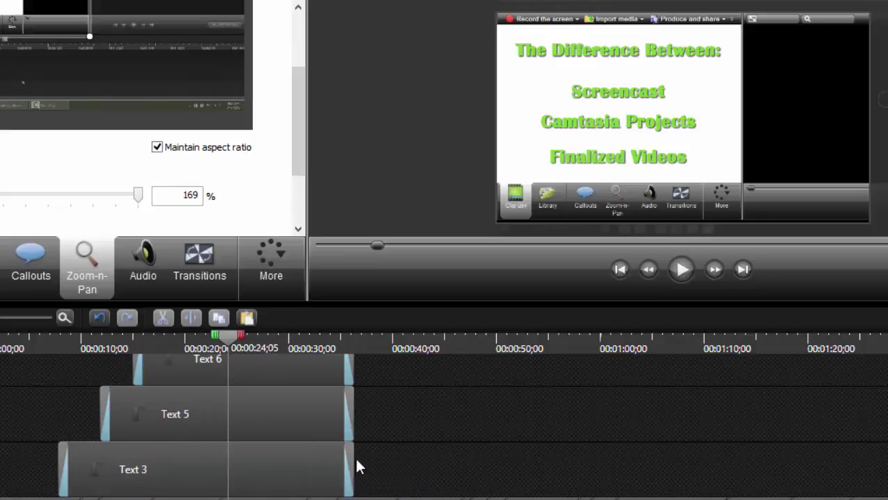
Step: Trim the Text 3, 5 and 6 callouts and line Text 5 and 6 up after Text 3
drag(353, 462, 146, 462)
drag(215, 415, 258, 471)
drag(396, 470, 232, 469)
drag(299, 374, 311, 473)
drag(228, 339, 335, 387)
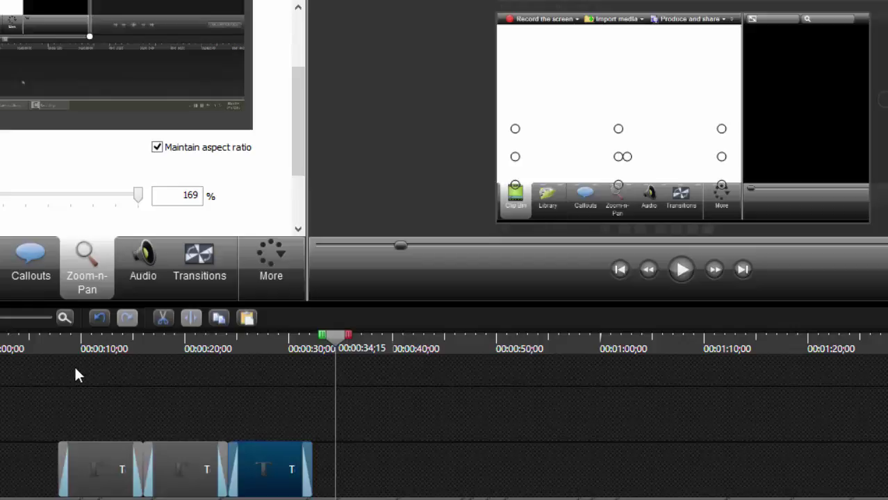
Step: Scrub the title sequence to check the Finalized Videos and Screencast callouts play in turn
drag(330, 344, 311, 343)
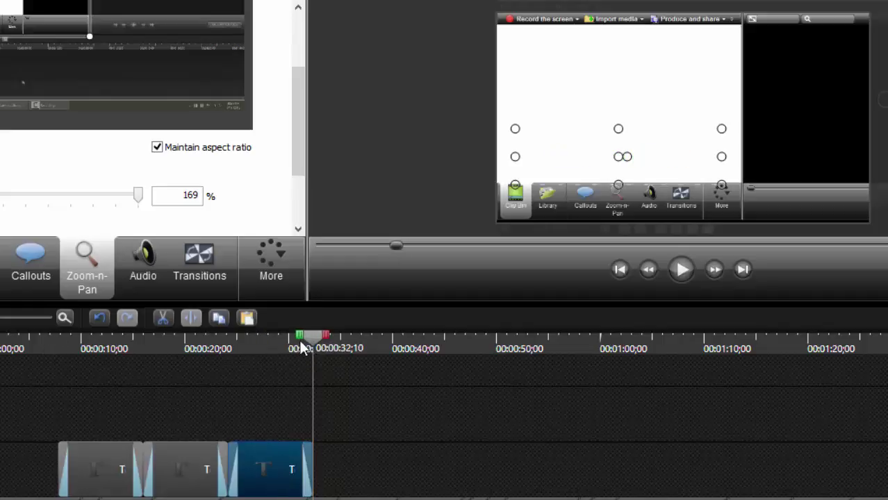
drag(314, 345, 182, 376)
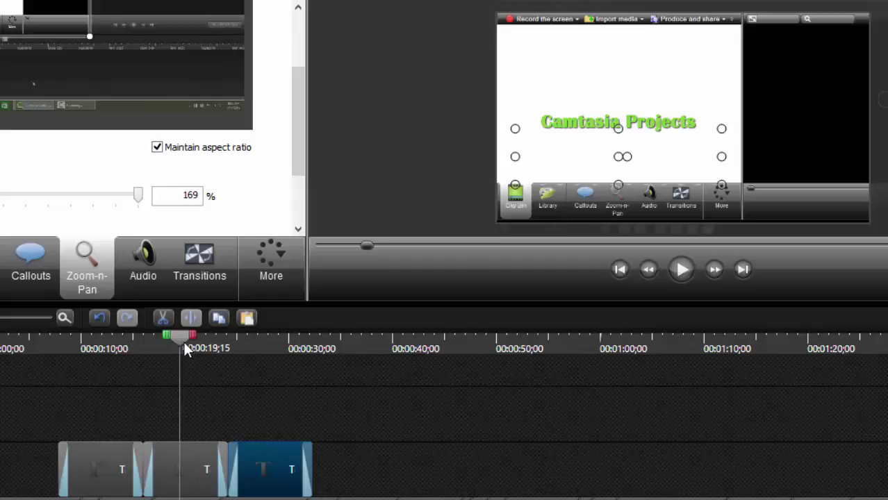
drag(184, 341, 40, 352)
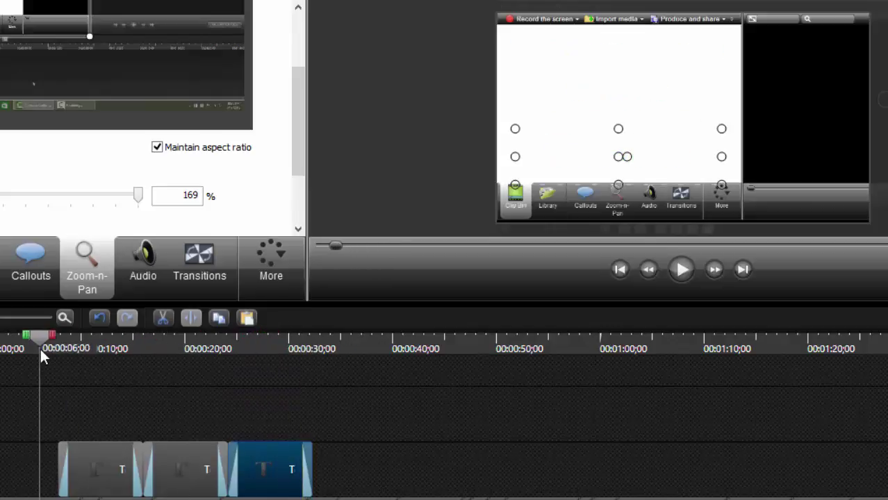
Step: Undo the callout rearrangements to restore their original layout and preview the titles
click(100, 318)
click(100, 318)
click(100, 318)
click(100, 318)
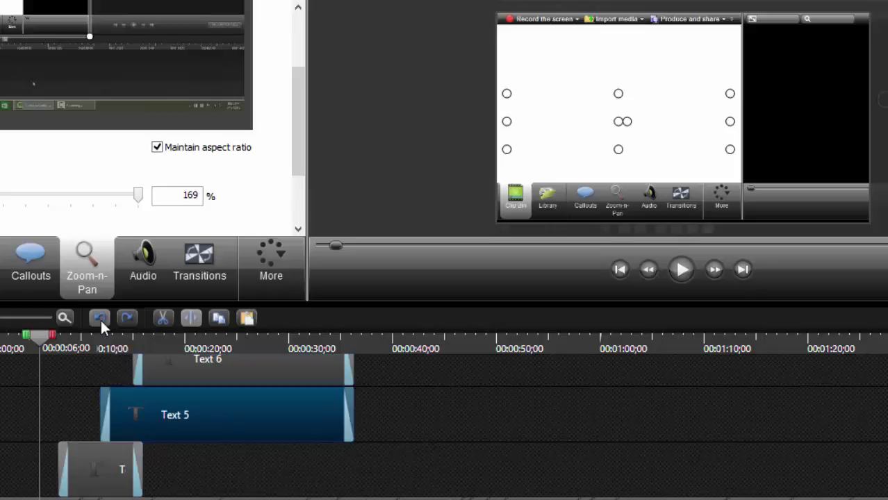
click(101, 320)
drag(42, 337, 373, 351)
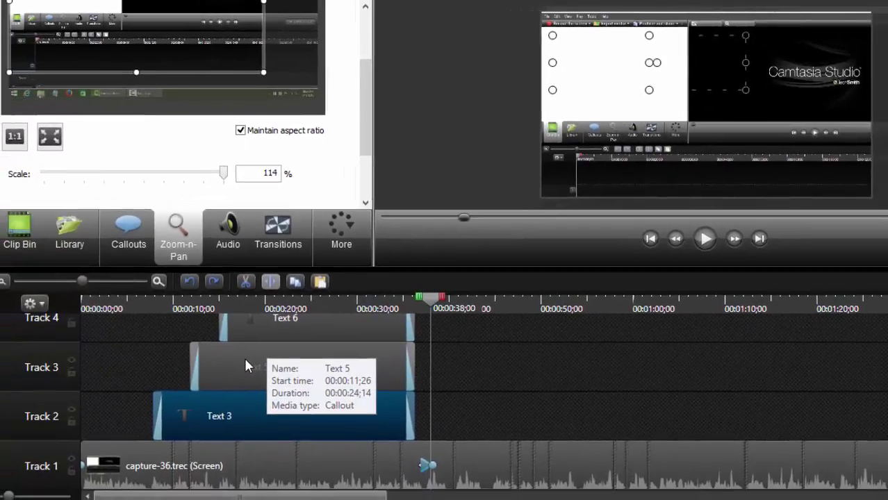
Step: Select the Text 3, Text 5 and Text 6 callouts together and delete them
ctrl+click(245, 356)
ctrl+click(255, 332)
right_click(255, 352)
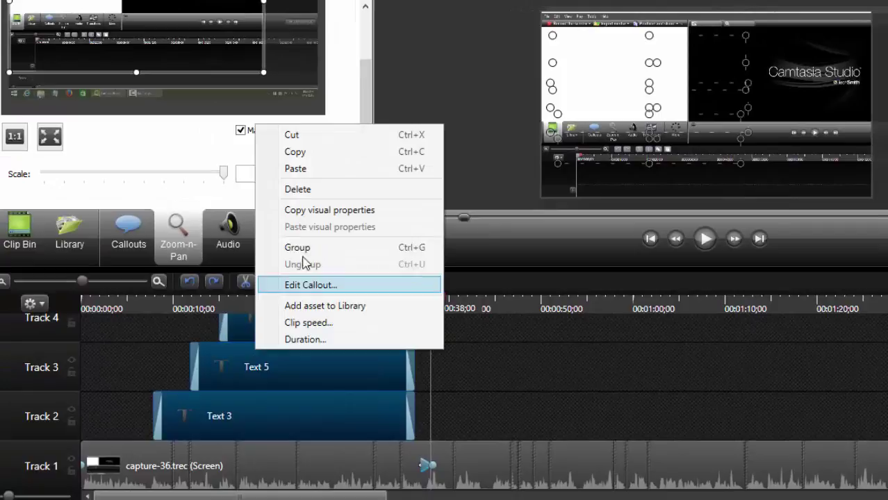
click(304, 190)
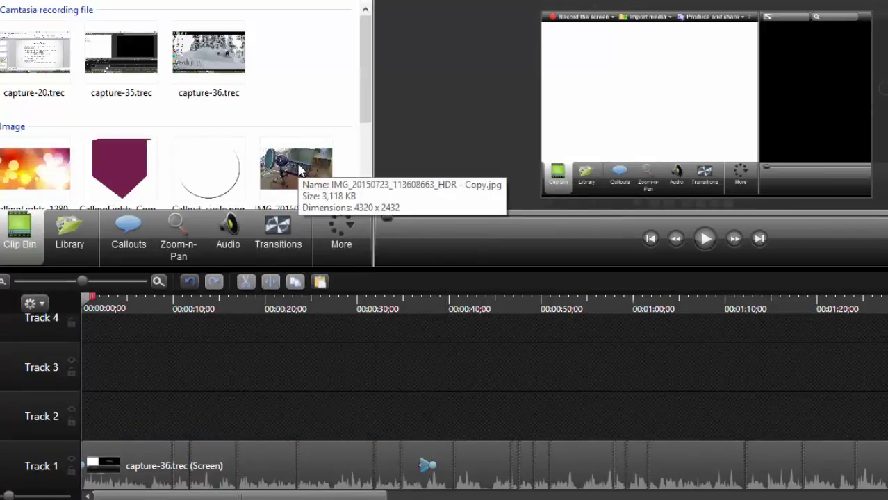
Step: Place the IMG_2015 desk photo on Track 2, shrink and reposition it in the frame, then preview
drag(299, 170, 58, 410)
drag(872, 197, 721, 112)
drag(699, 82, 715, 106)
click(487, 105)
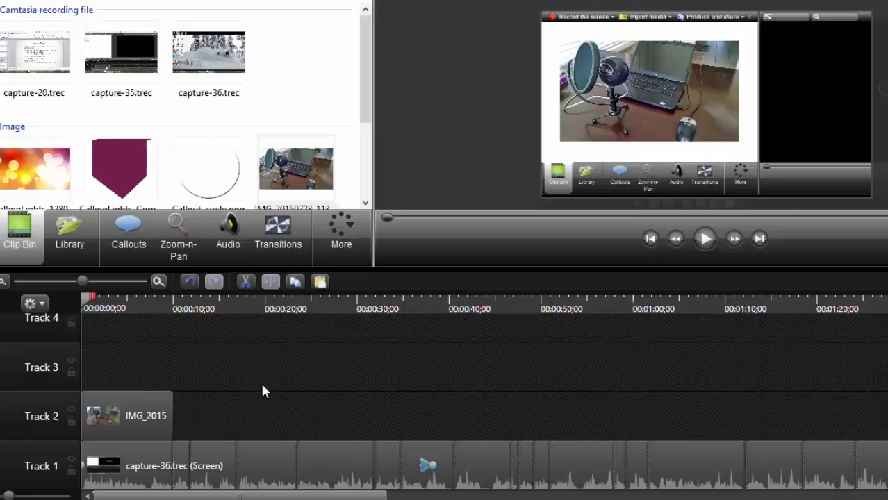
drag(91, 299, 69, 323)
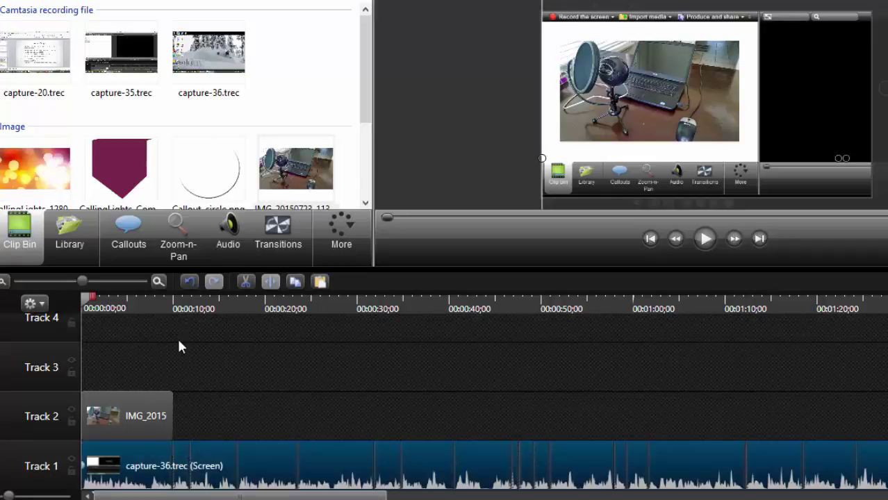
Step: Delete the IMG_2015 photo clip from Track 2 and scrub through the capture-36 recording
click(125, 416)
right_click(123, 409)
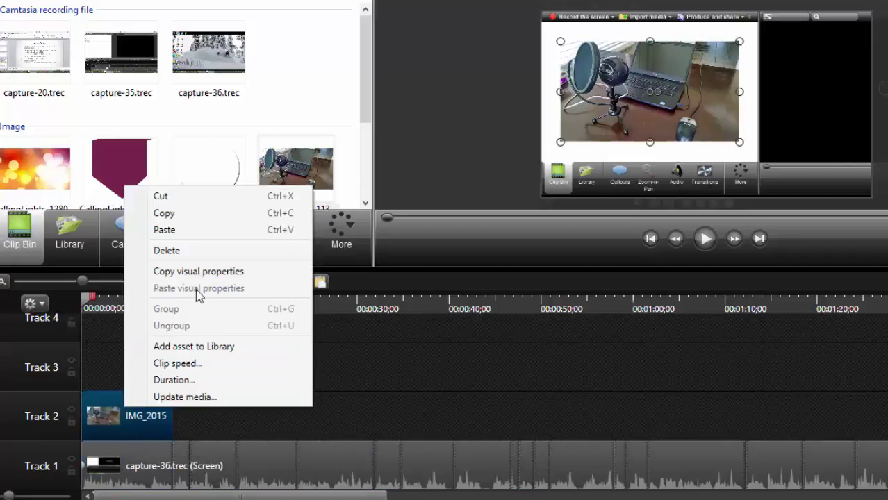
click(186, 252)
drag(87, 304, 410, 370)
Step: Copy a 9-second stretch of the recording from near 26 seconds and paste it onto Track 2
drag(401, 298, 295, 317)
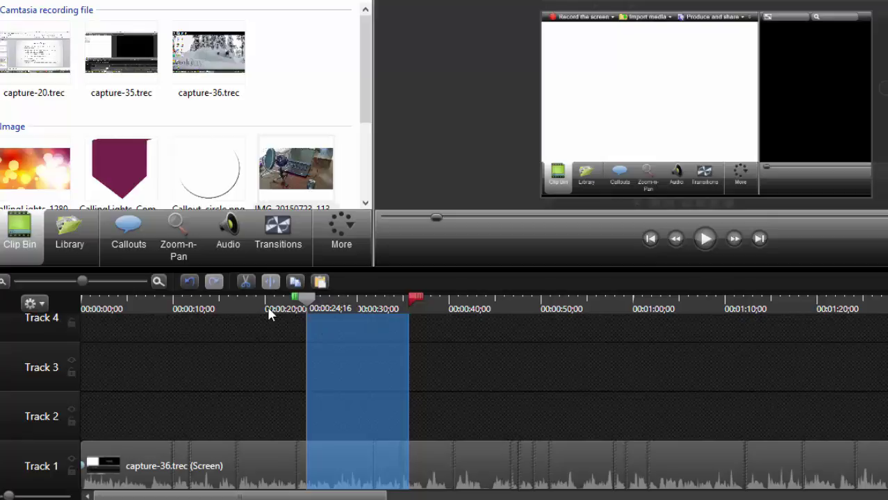
click(296, 284)
click(487, 305)
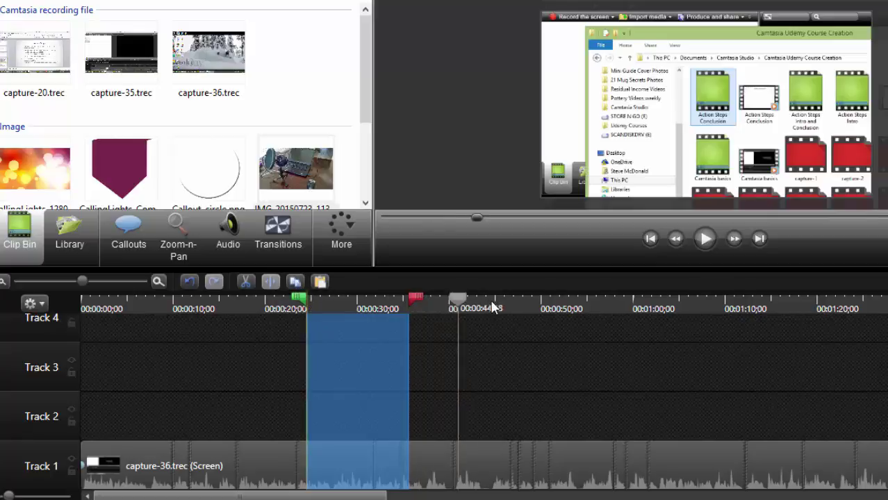
right_click(509, 358)
click(566, 174)
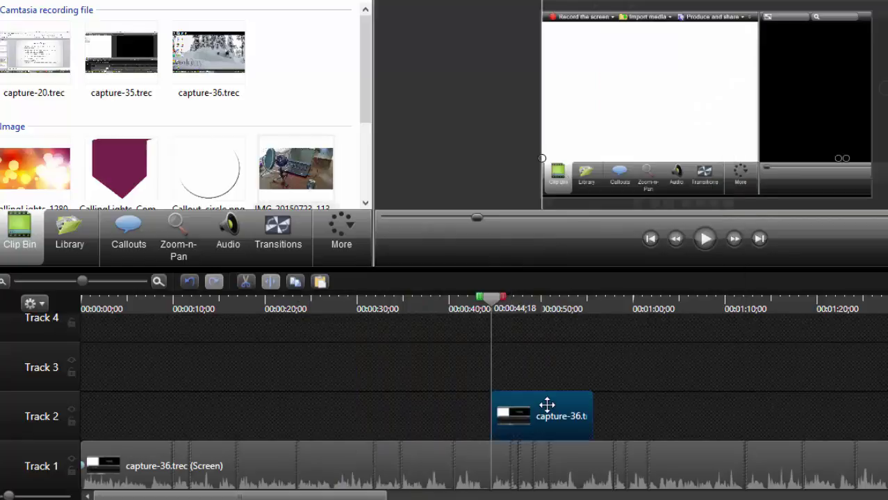
Step: Move the pasted clip to 00:00:37;11, separate its audio, and delete that audio from Track 3
drag(502, 410, 464, 410)
right_click(464, 407)
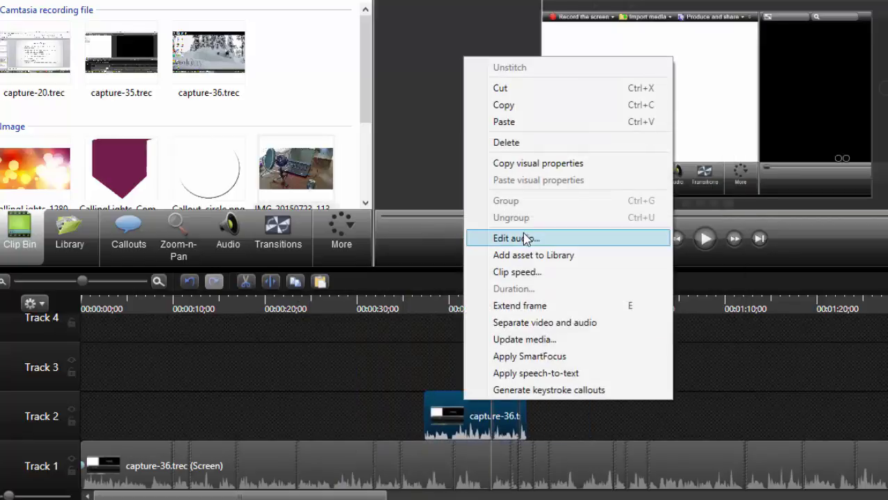
click(533, 326)
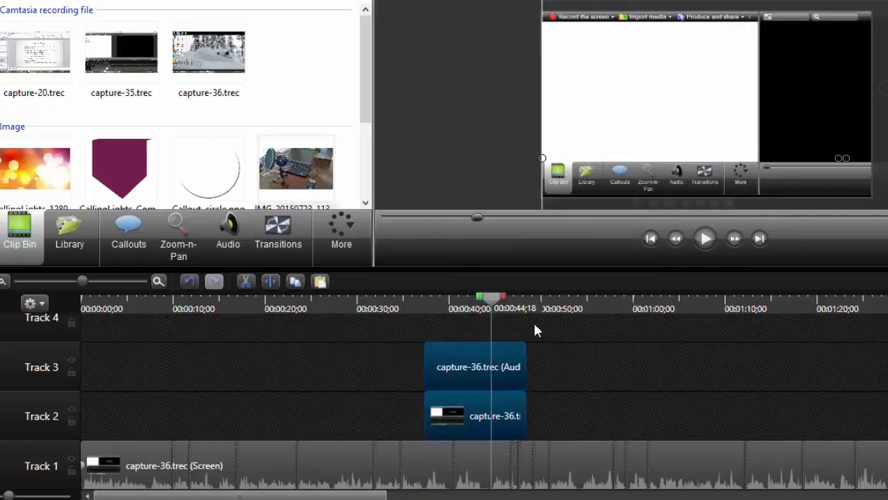
click(464, 367)
right_click(464, 366)
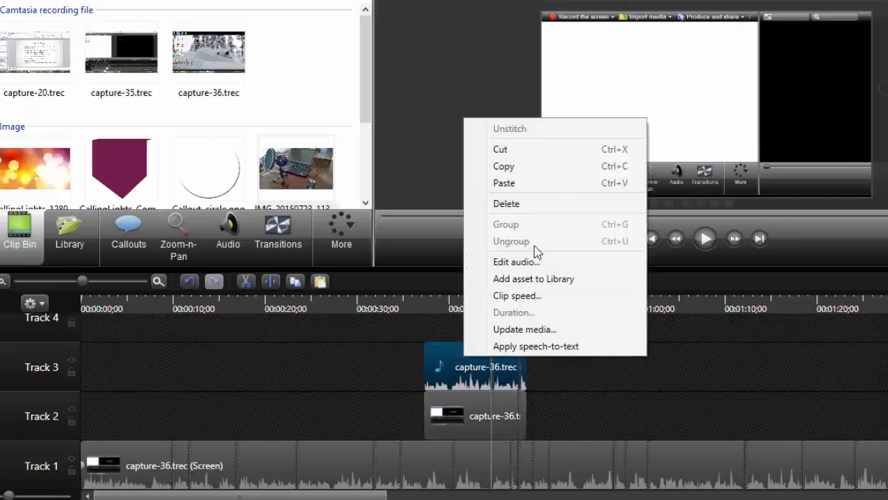
click(473, 413)
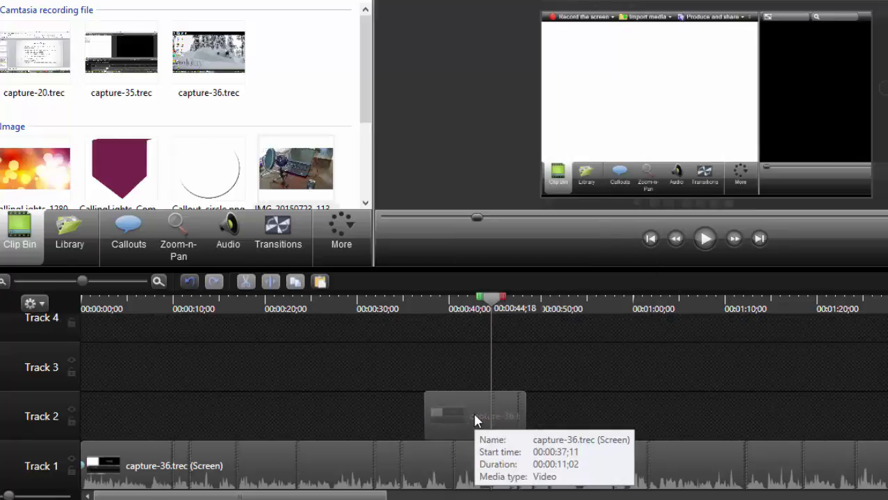
drag(488, 417, 491, 416)
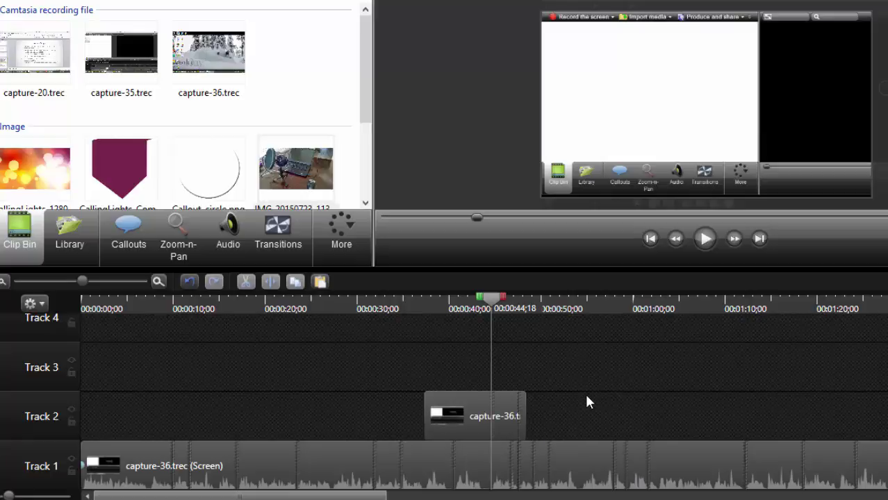
Step: Slide the capture-36 clip later on Track 2, then back so it starts around 0:00:39
drag(492, 417, 388, 333)
drag(453, 395, 636, 396)
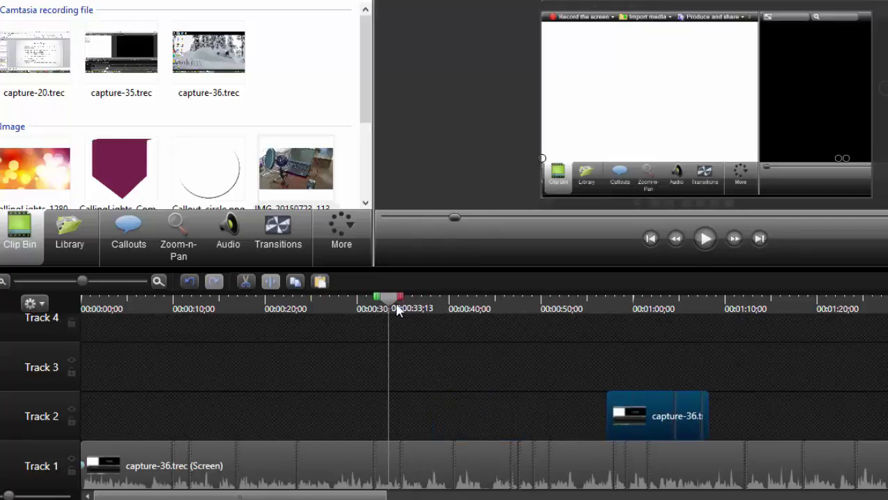
drag(389, 299, 420, 320)
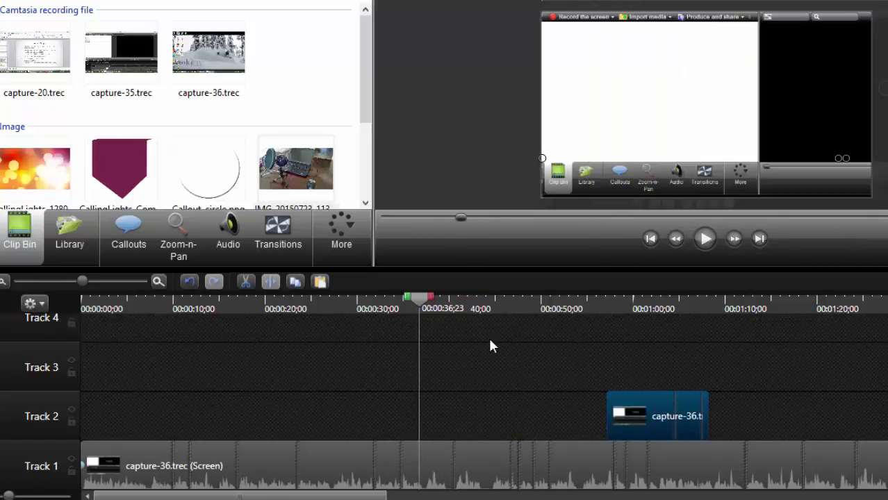
drag(659, 410, 495, 412)
Step: Scrub from the patch's start through to 0:00:44 to preview how it plays
drag(422, 304, 542, 312)
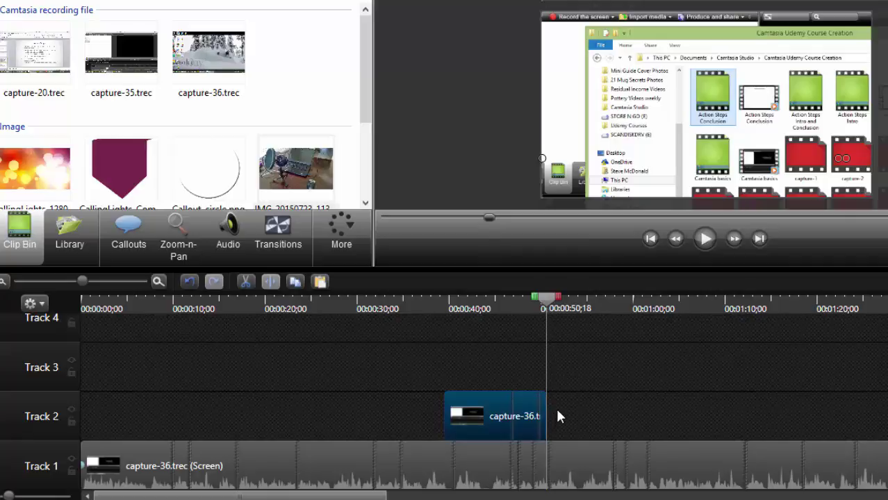
click(445, 300)
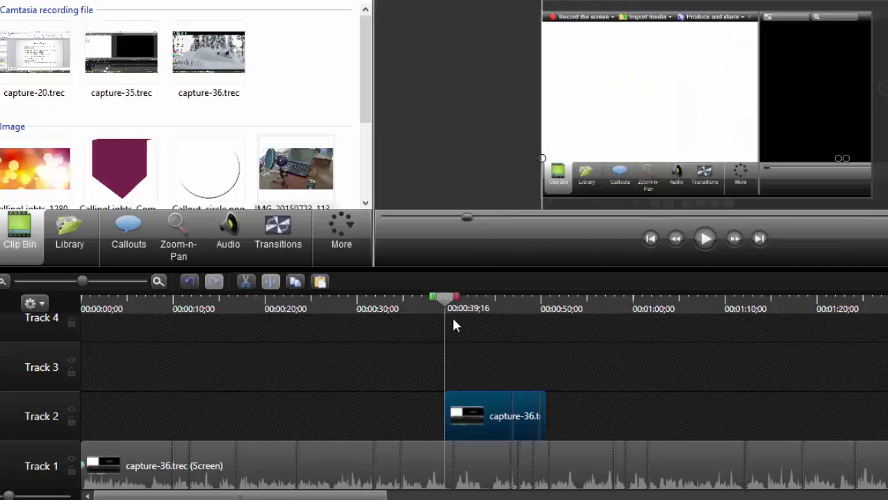
drag(446, 307, 572, 314)
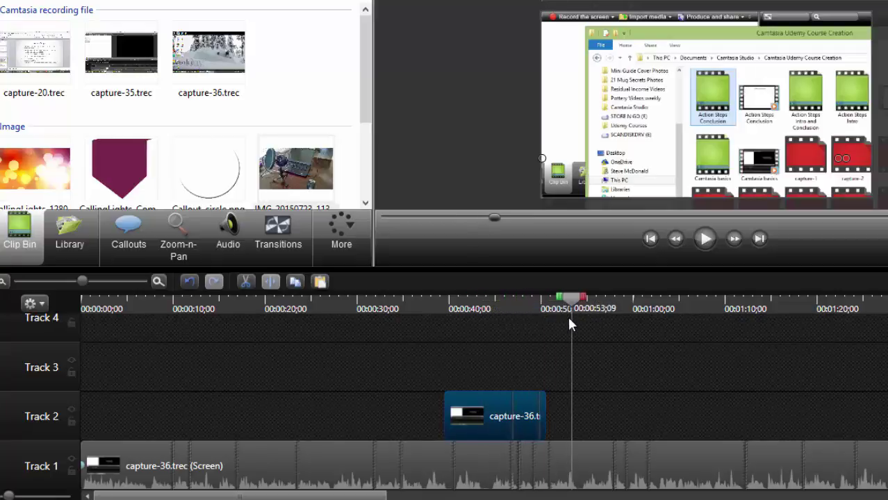
click(492, 306)
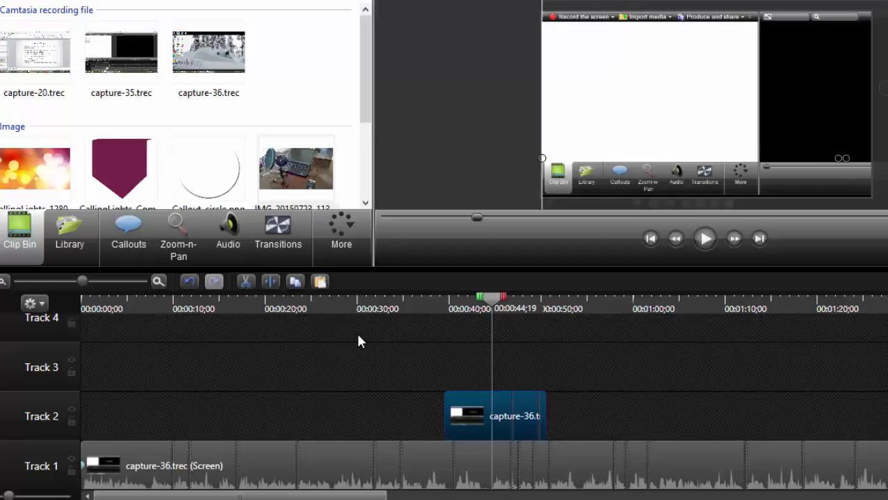
Step: Undo the last four timeline edits
click(189, 282)
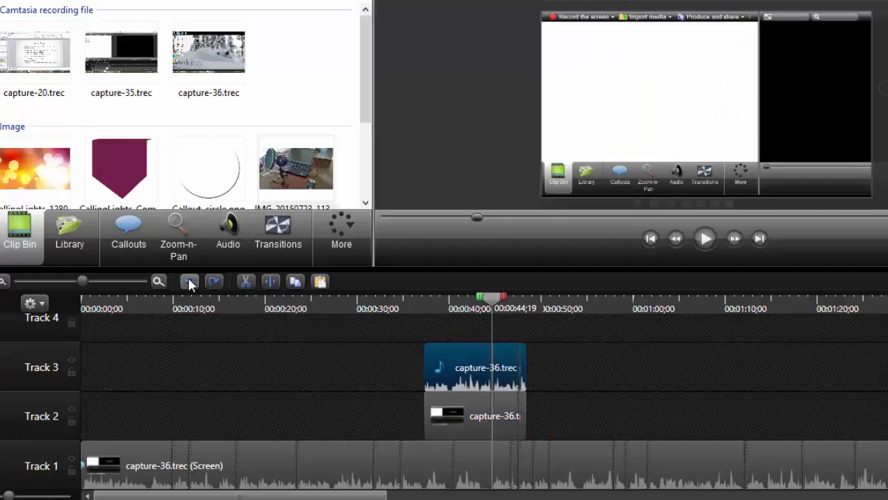
click(189, 283)
click(189, 282)
click(135, 304)
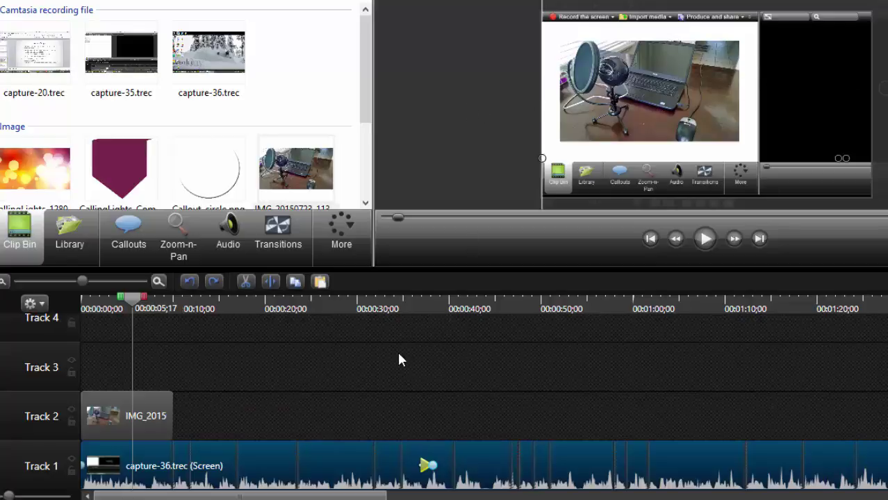
Step: Redo three edits so the patch is back near 00:00:39, then show the Callouts panel
click(213, 281)
click(213, 282)
click(214, 282)
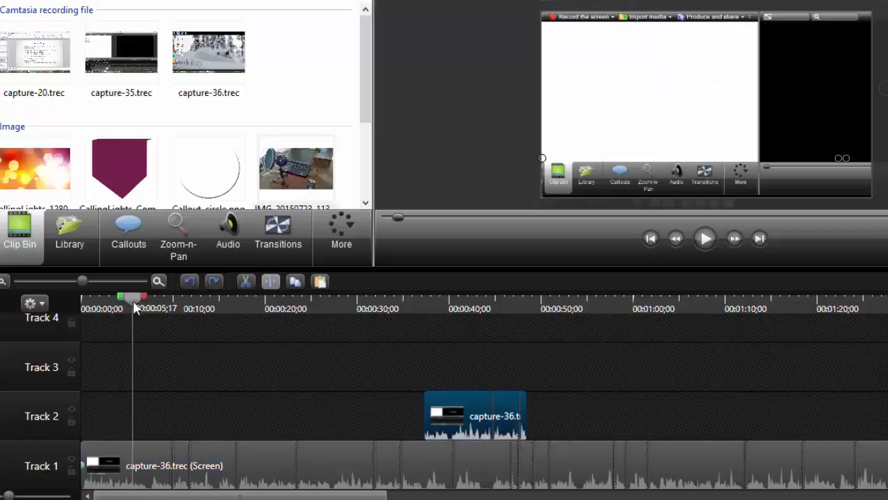
drag(135, 305, 403, 324)
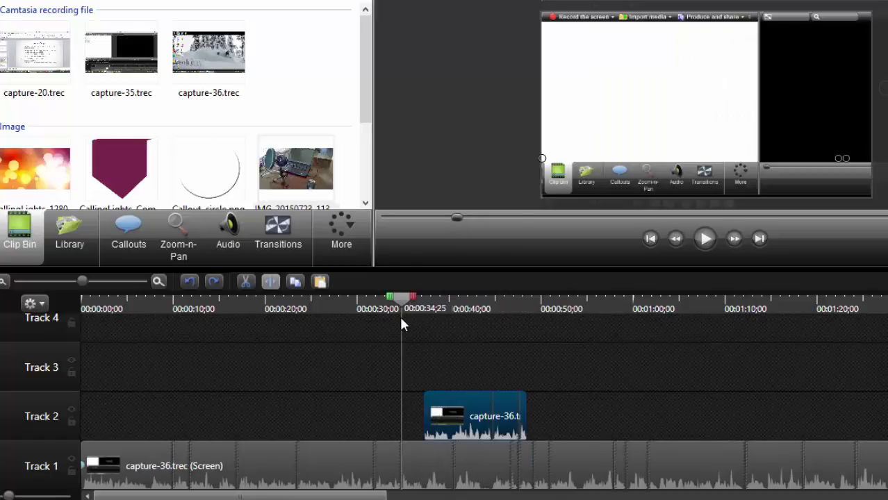
click(132, 240)
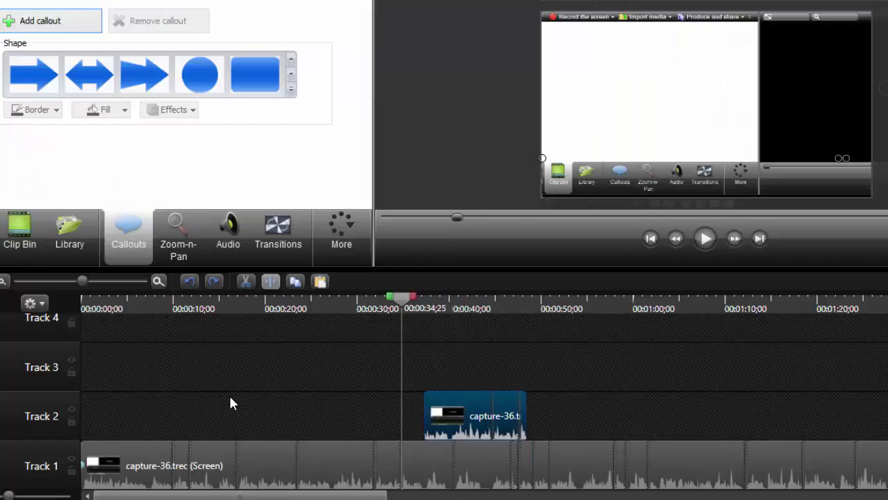